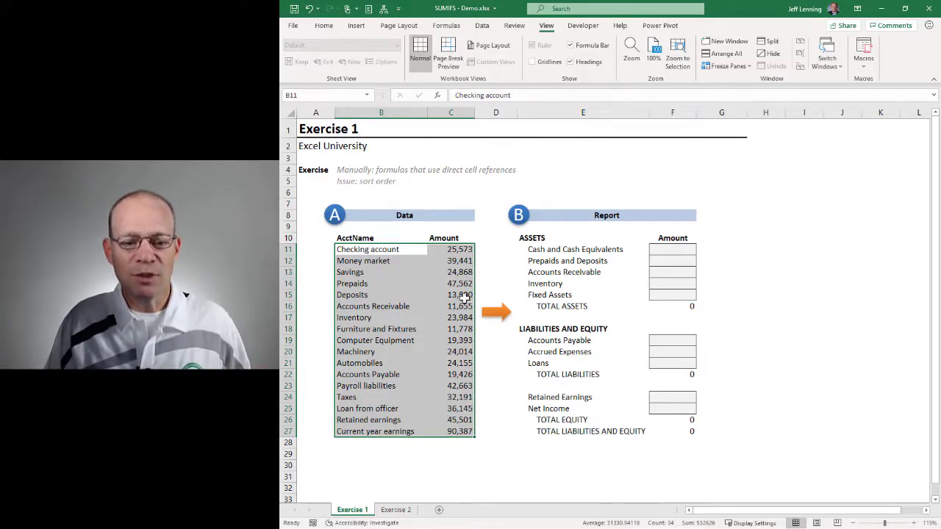
- Compare the data table's account names with the report's line item labels and empty amounts
left_click_drag(664, 249, 666, 294)
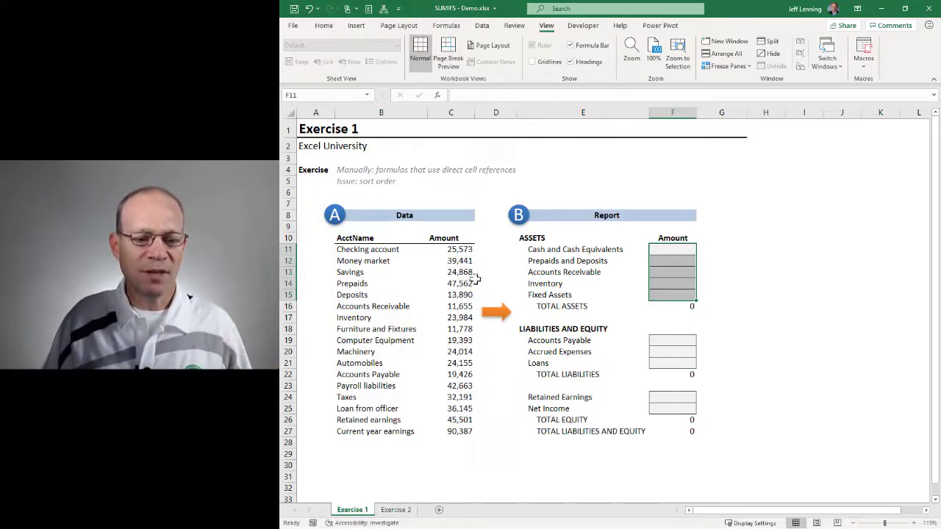
left_click_drag(364, 250, 372, 430)
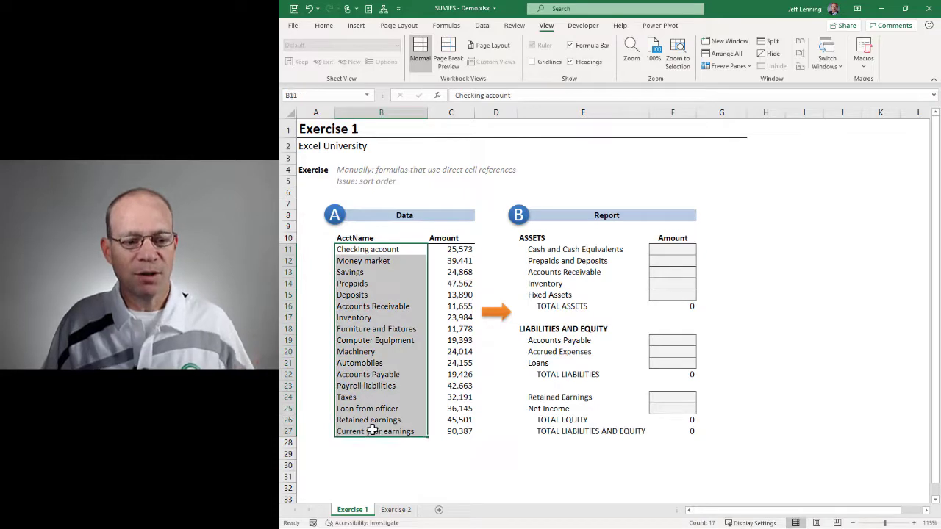
left_click_drag(570, 250, 575, 428)
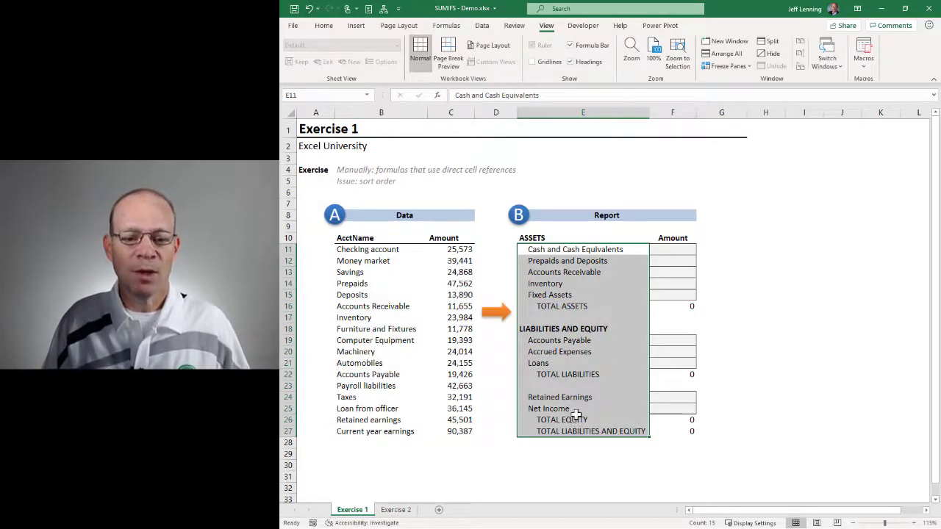
left_click_drag(387, 249, 384, 410)
left_click_drag(555, 261, 562, 431)
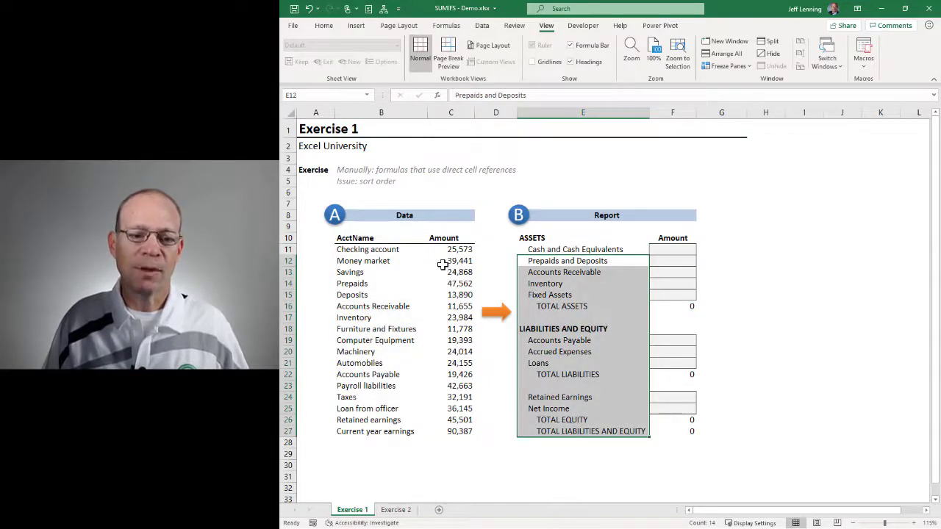
- Enter =C11+C12+C13 in F11 so Cash and Cash Equivalents shows 89,882
left_click(670, 250)
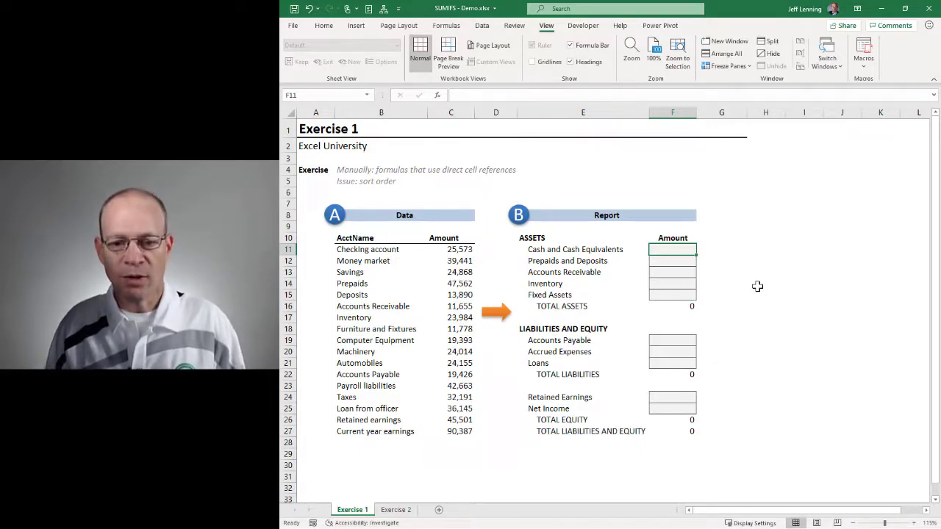
type("=")
left_click(459, 250)
type("+")
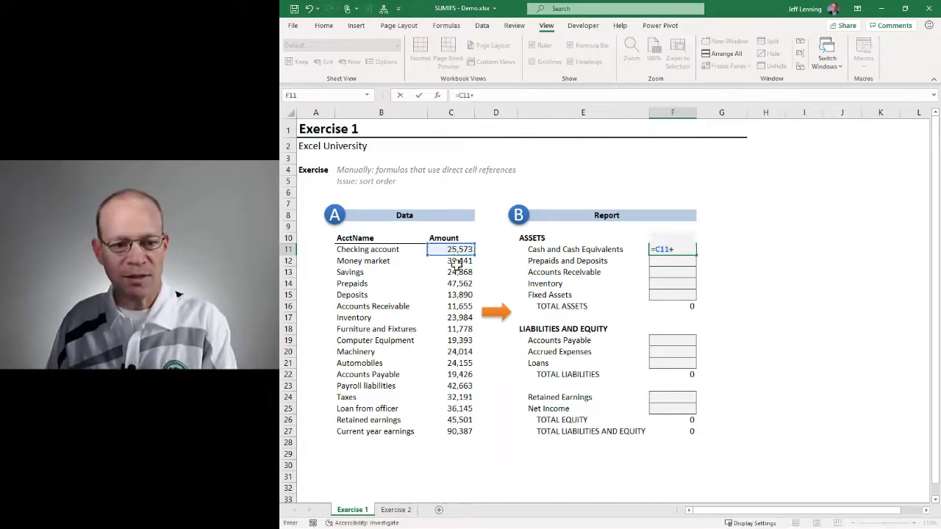
left_click(456, 262)
type("+")
left_click(457, 274)
key("Return")
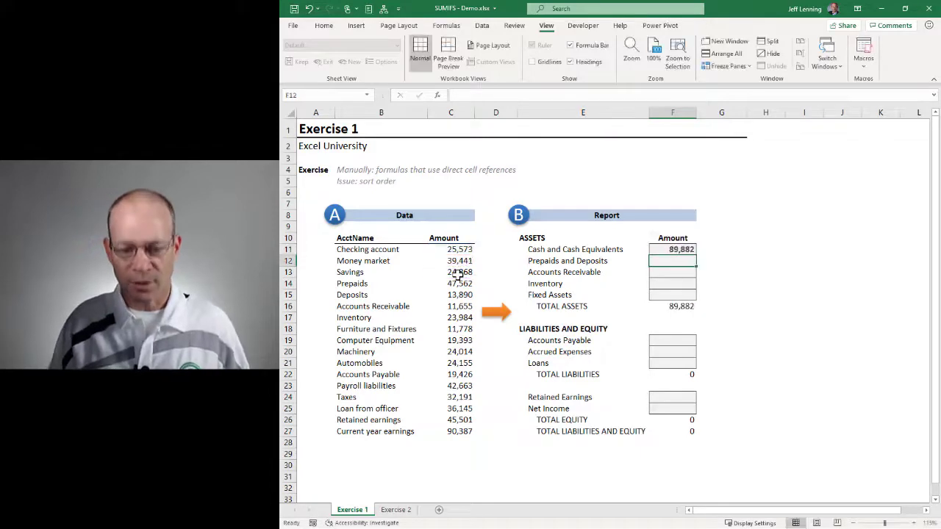
- Enter =C14+C15 in F12 so Prepaids and Deposits shows 61,452
type("=")
left_click(456, 284)
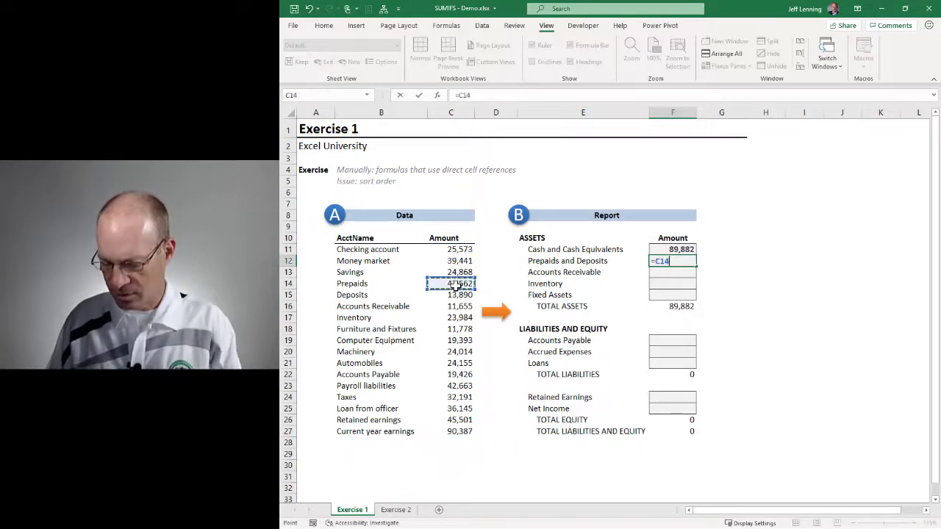
type("+")
left_click(455, 295)
key("Return")
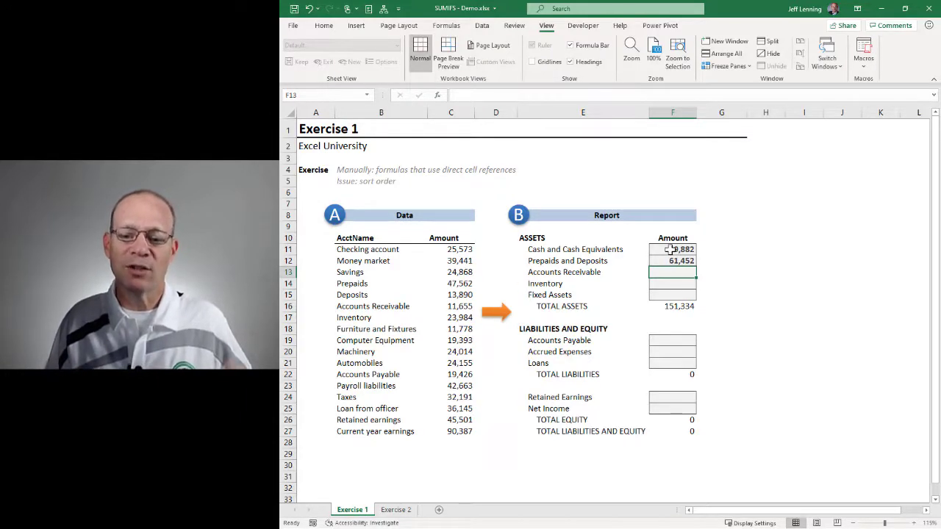
- Review the remaining empty asset, liability and equity amount cells in the report
left_click_drag(672, 273, 676, 294)
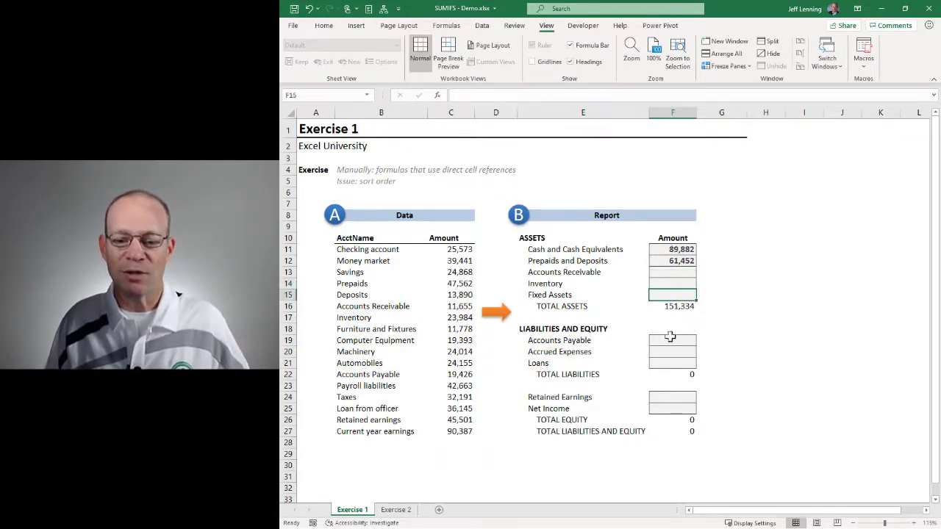
left_click(670, 341)
left_click(670, 364)
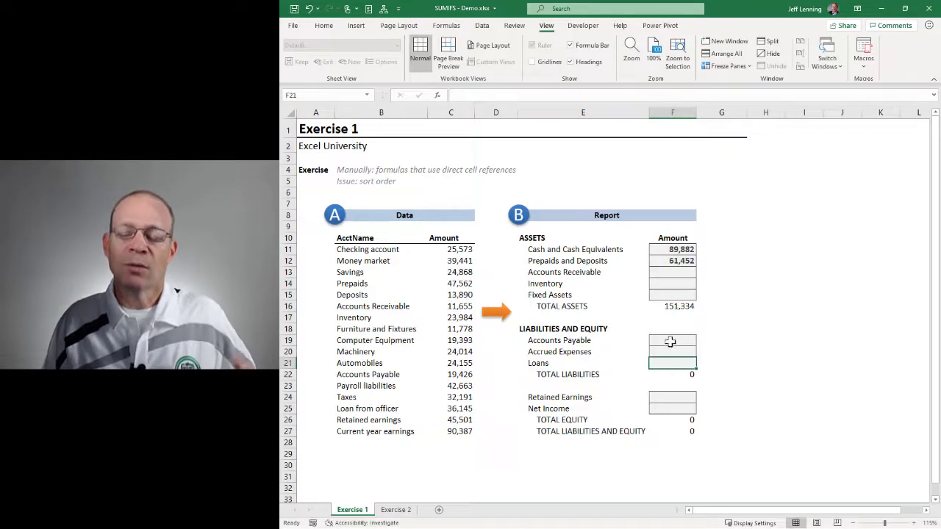
left_click_drag(673, 249, 680, 297)
left_click_drag(672, 341, 676, 364)
left_click_drag(675, 397, 676, 406)
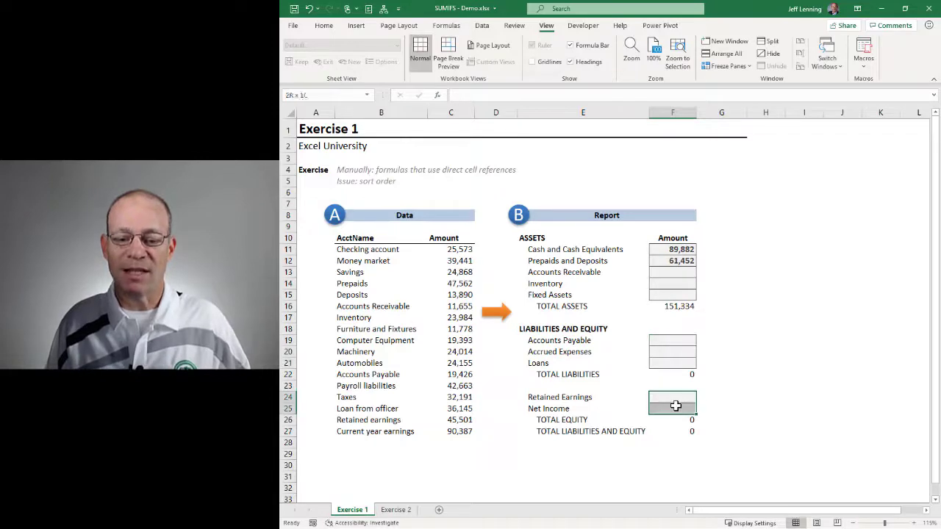
left_click(674, 249)
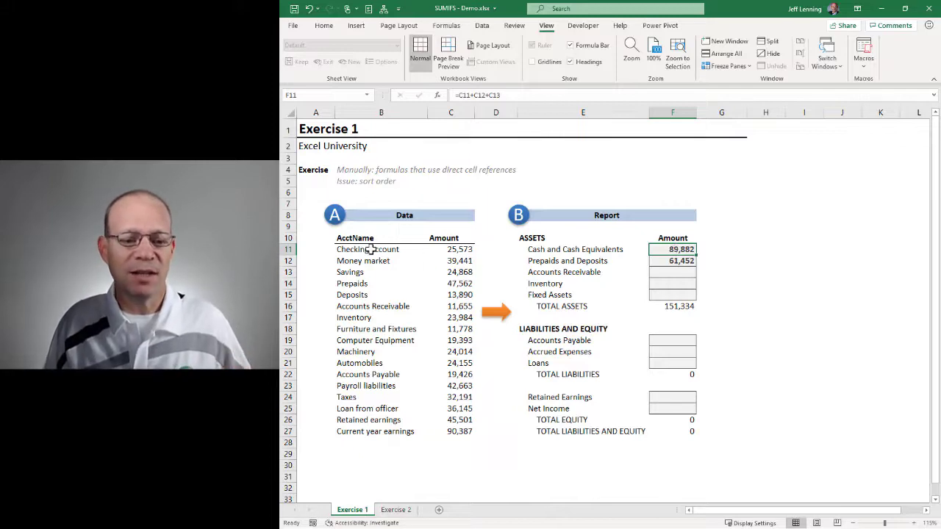
left_click_drag(368, 249, 450, 428)
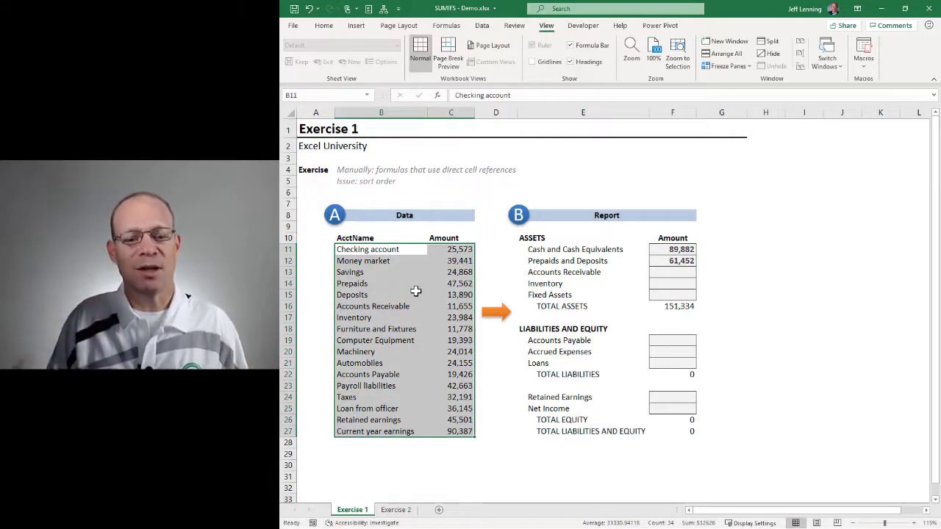
double_click(680, 250)
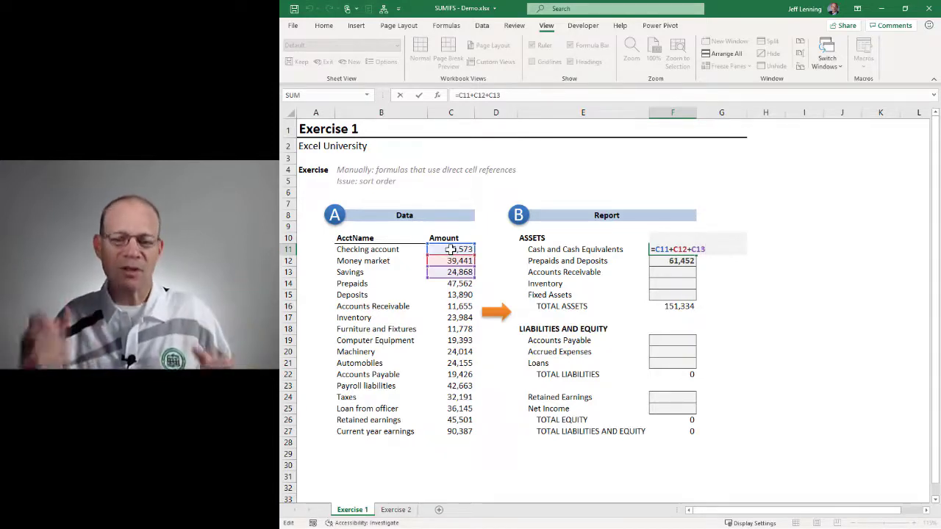
key("ctrl+Return")
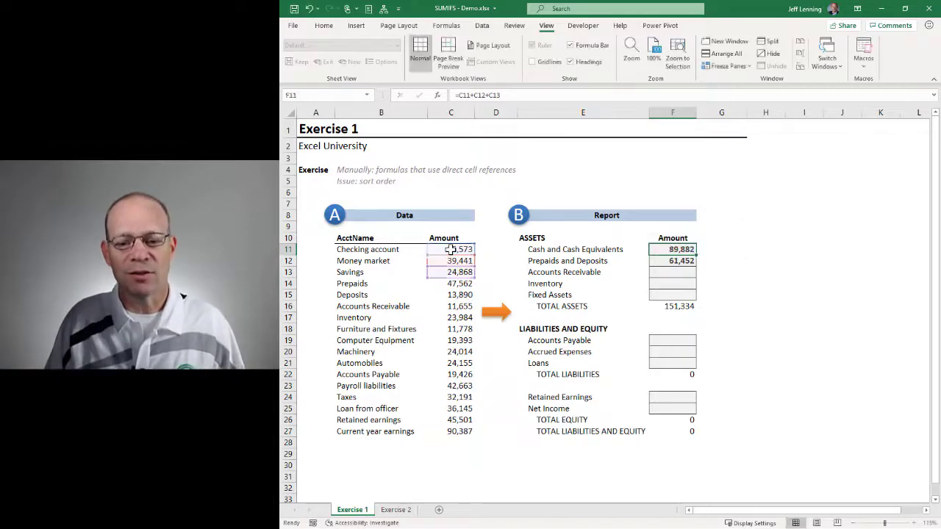
left_click(372, 252)
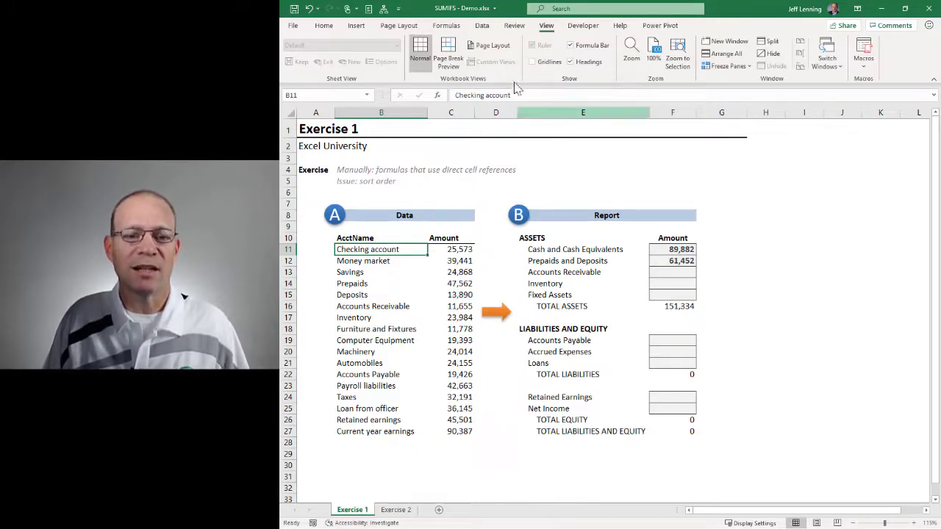
- Sort the Exercise 1 data A to Z by account name, then switch to the Exercise 2 sheet
left_click(483, 25)
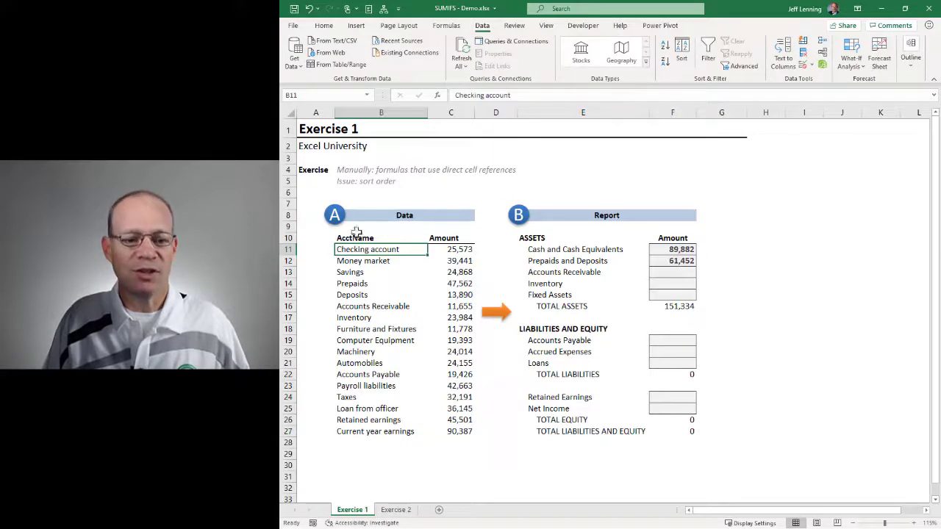
left_click(665, 45)
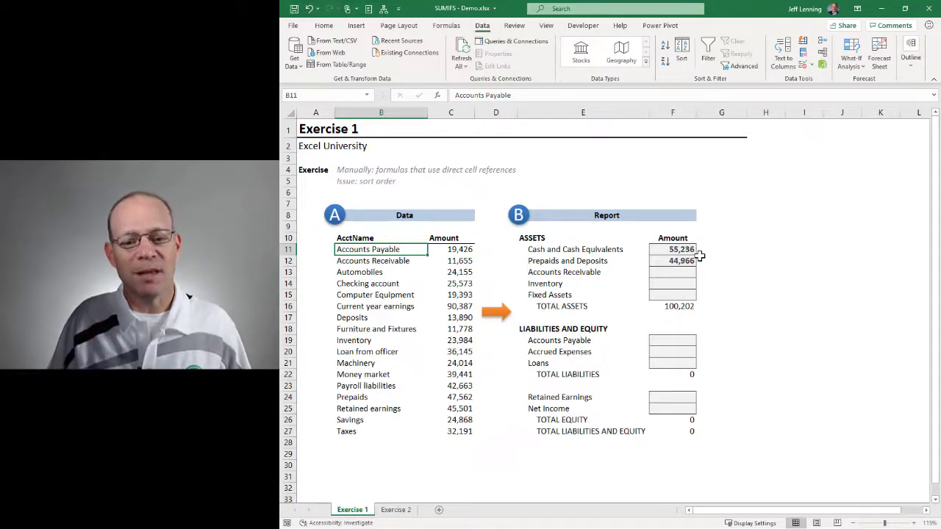
left_click(399, 512)
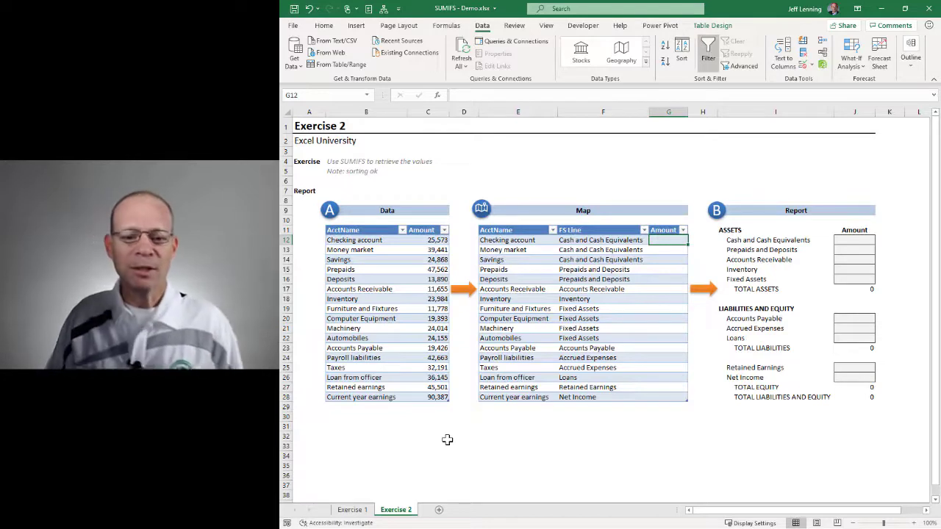
left_click_drag(507, 241, 507, 397)
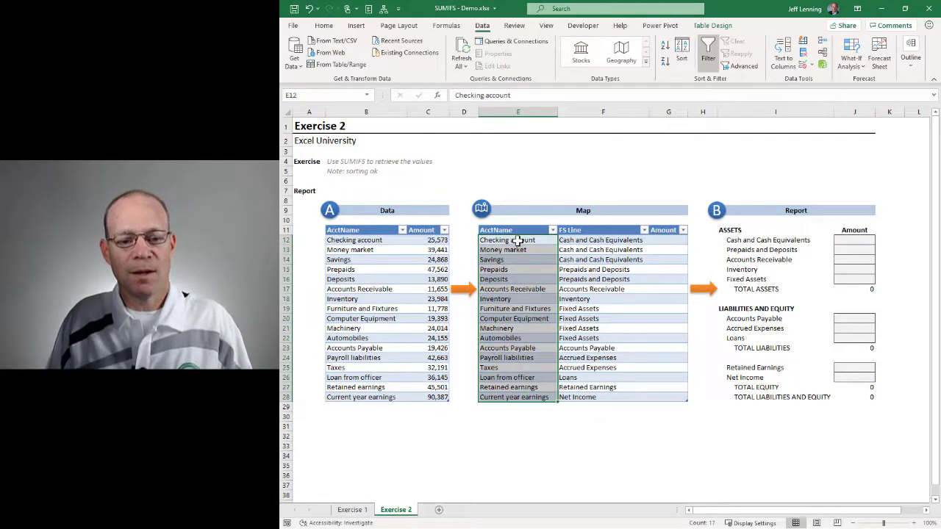
left_click_drag(515, 240, 519, 399)
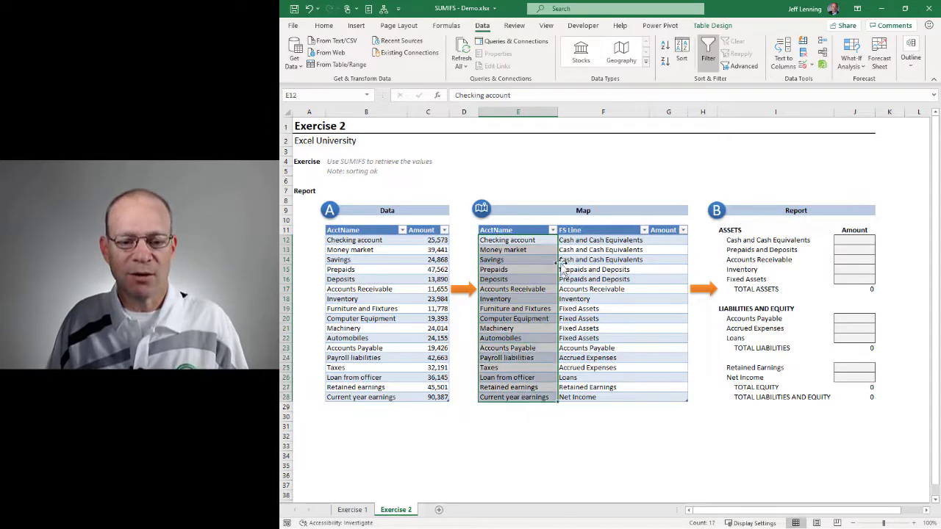
left_click_drag(533, 242, 526, 390)
left_click_drag(602, 243, 588, 397)
left_click_drag(539, 240, 581, 400)
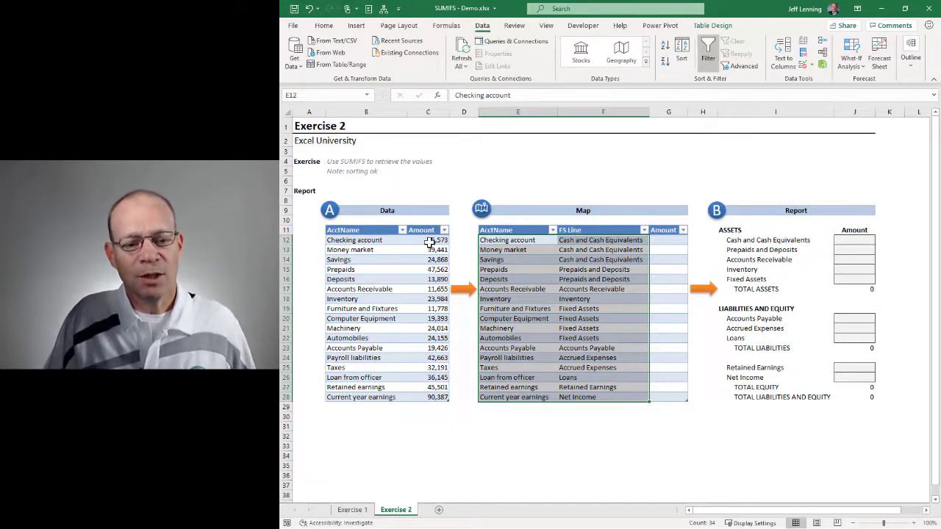
left_click_drag(430, 241, 432, 397)
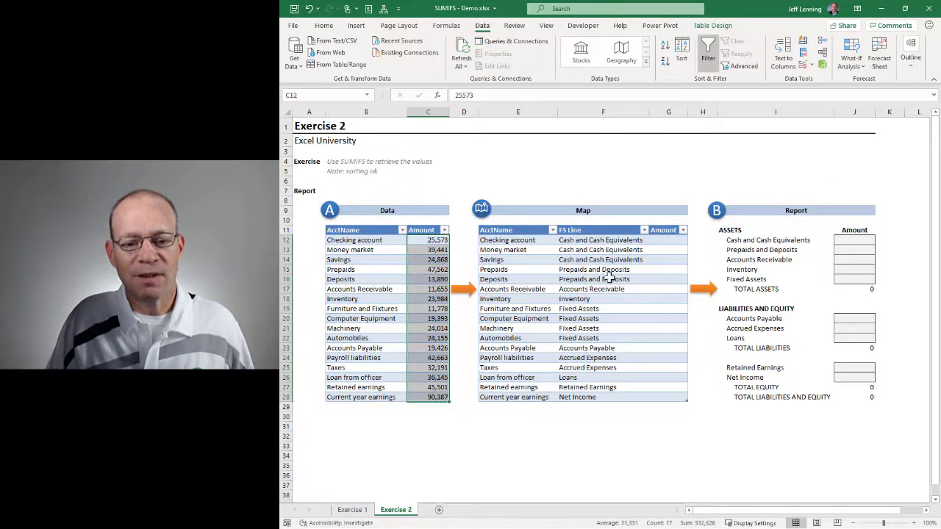
left_click_drag(664, 241, 666, 398)
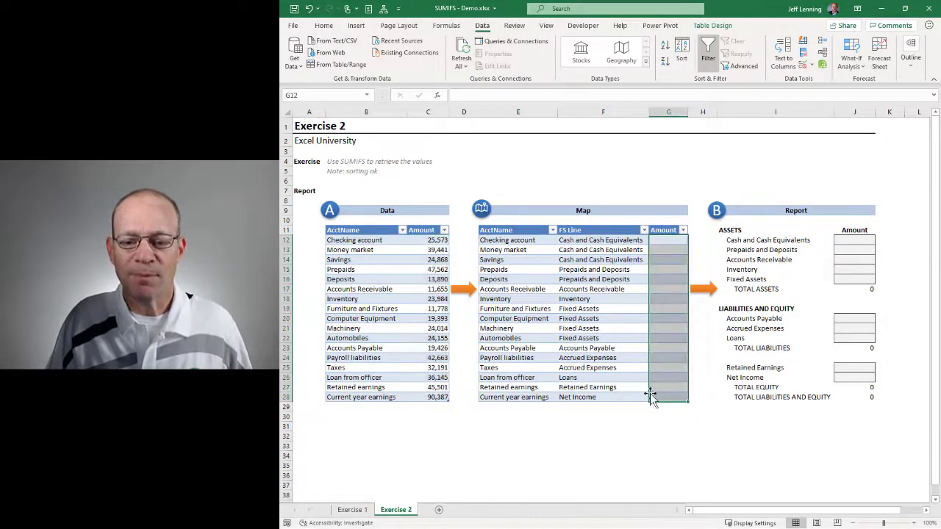
left_click(853, 243)
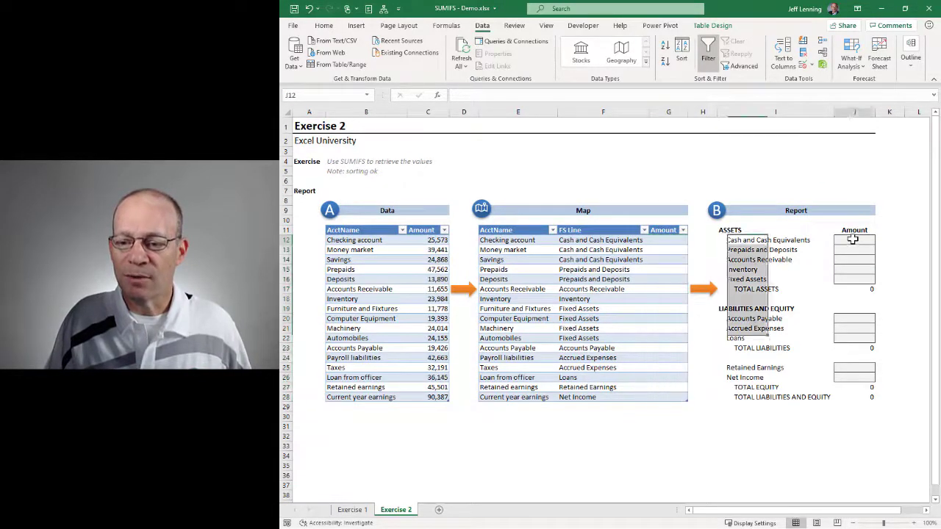
left_click_drag(853, 243, 851, 276)
left_click_drag(662, 241, 667, 388)
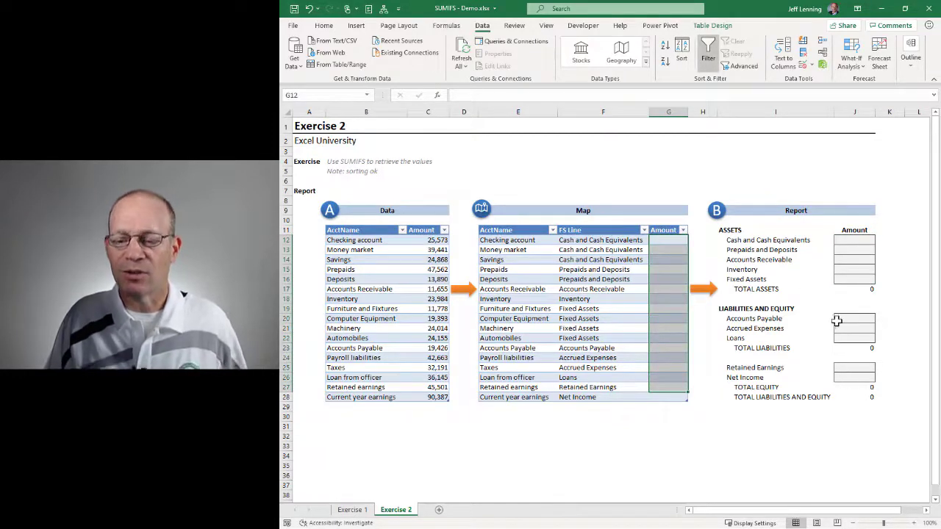
left_click(657, 242)
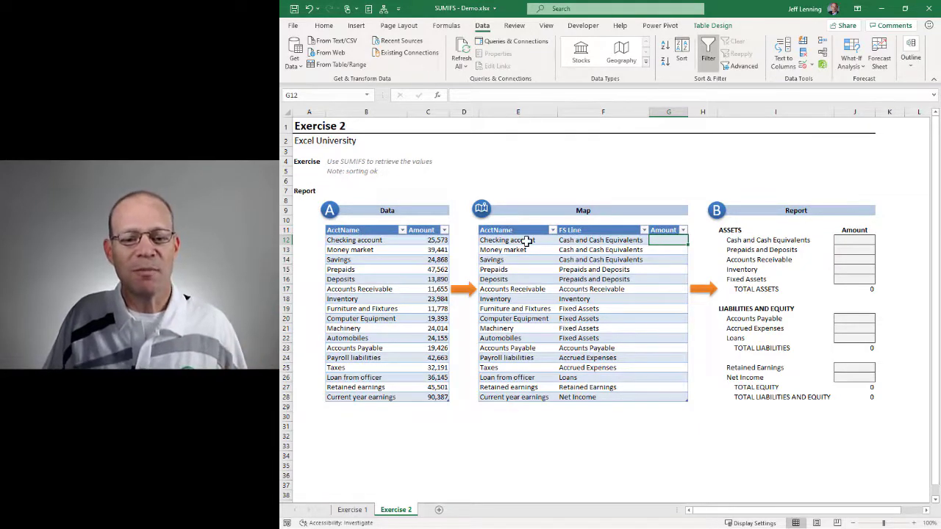
left_click_drag(530, 241, 581, 397)
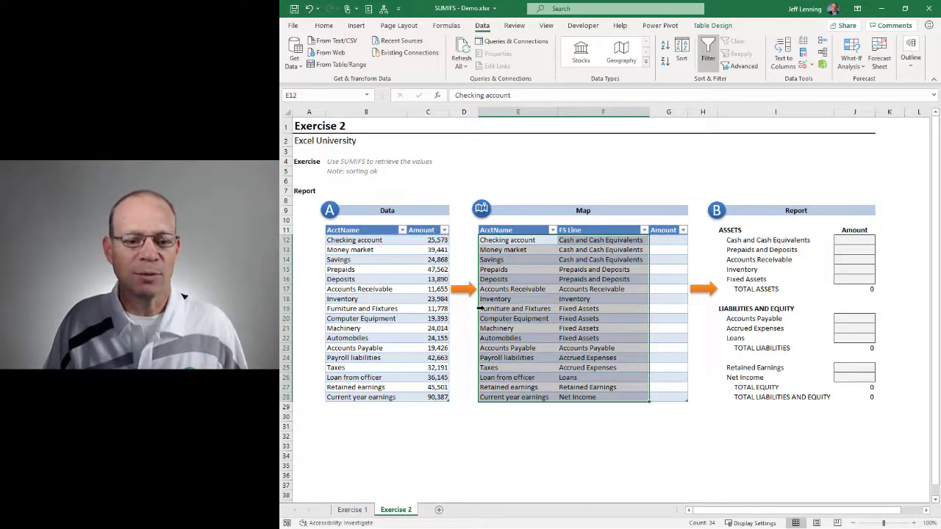
left_click(658, 242)
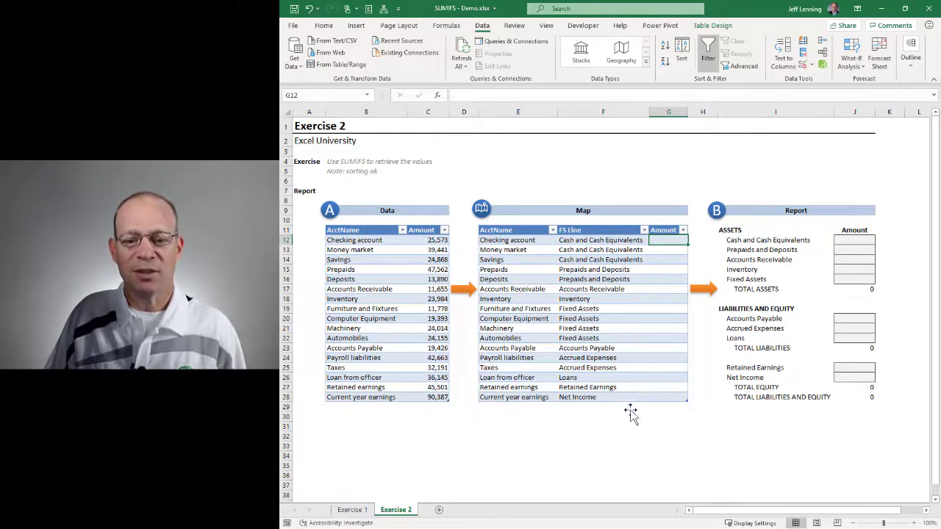
type("=sumifs")
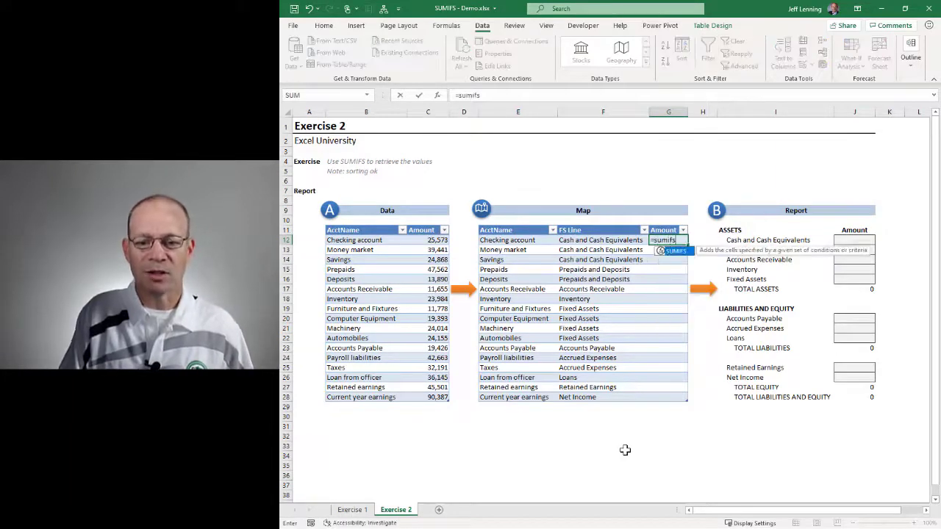
key("Tab")
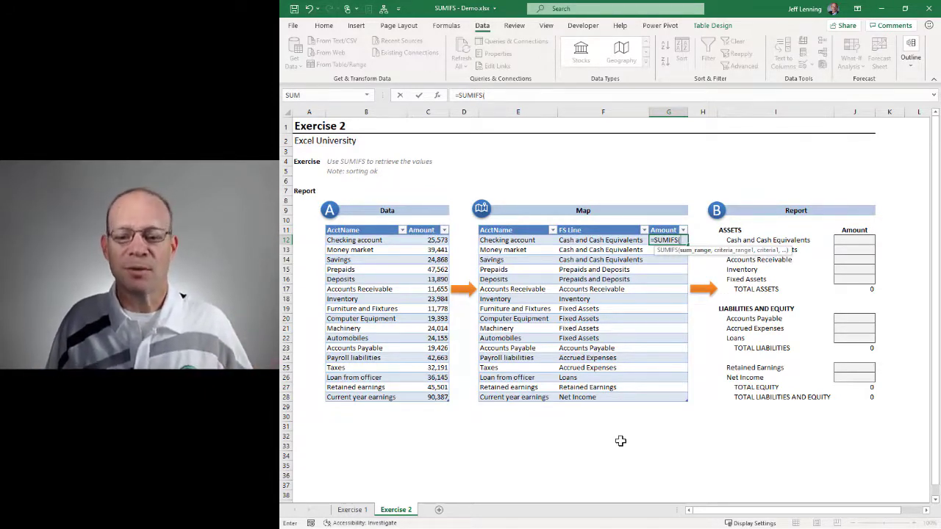
left_click_drag(433, 241, 439, 397)
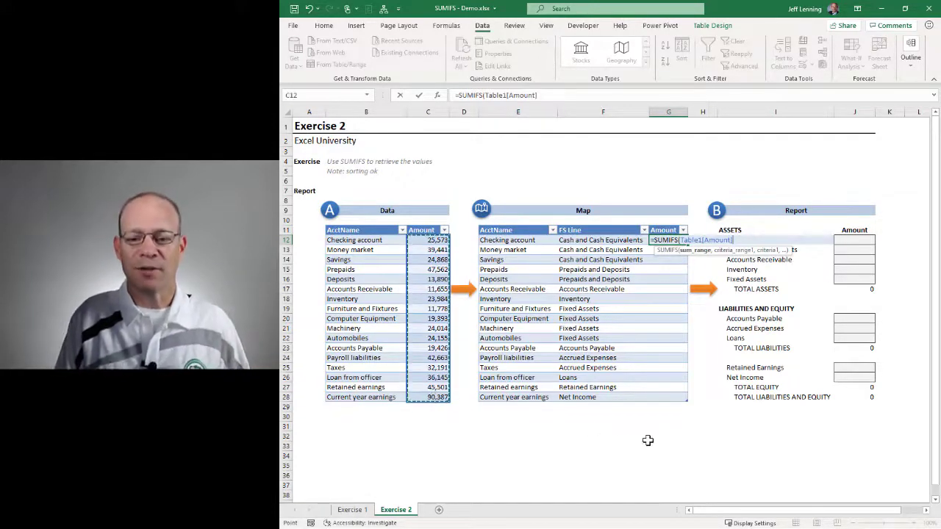
type(",")
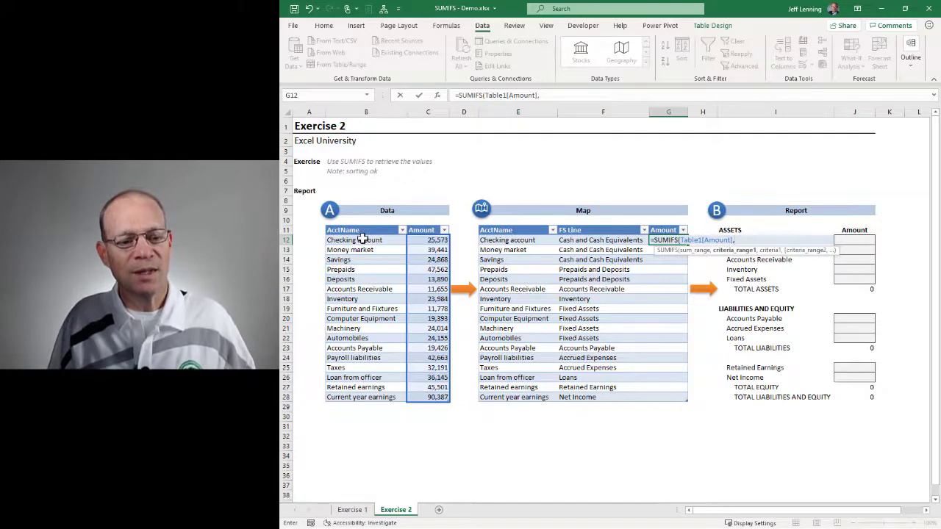
left_click_drag(361, 239, 370, 396)
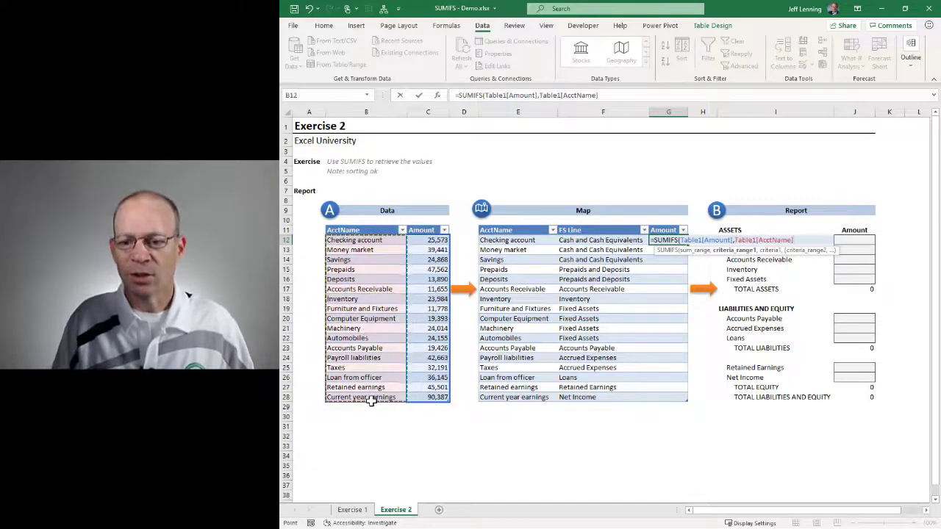
type(",")
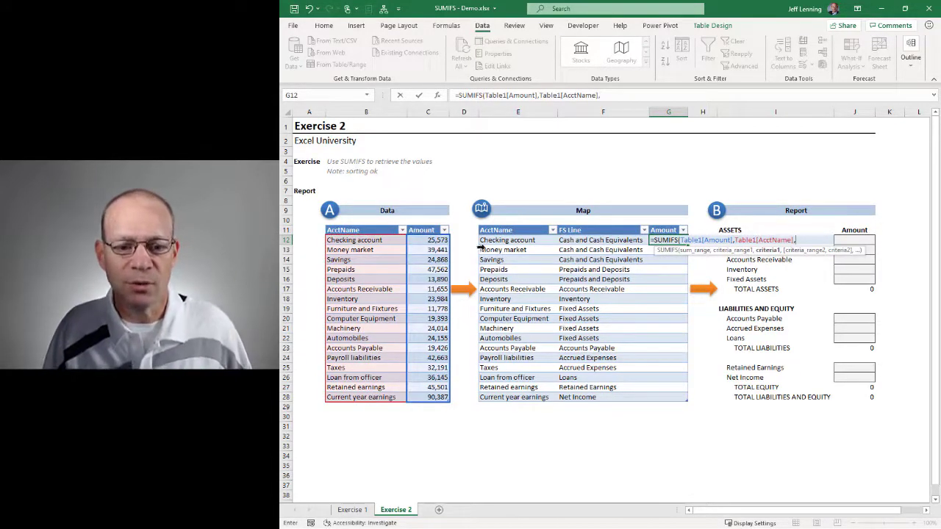
left_click(503, 239)
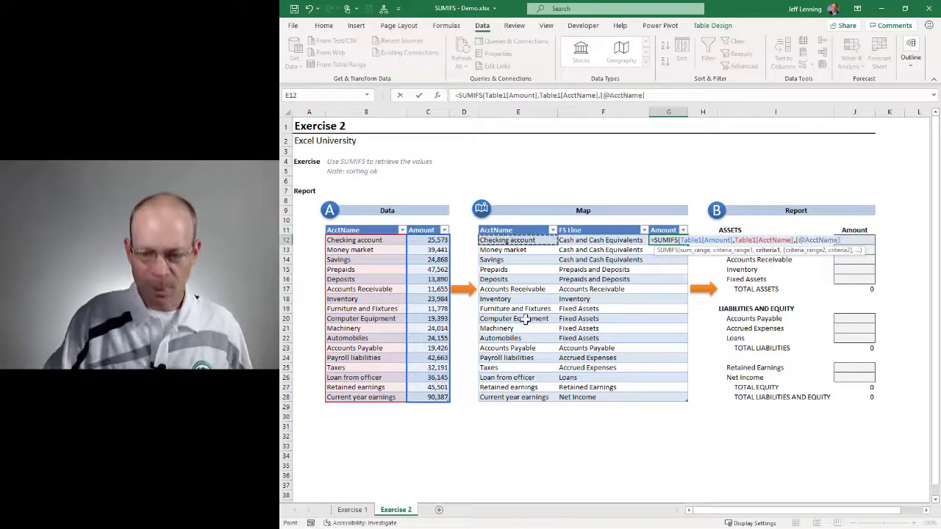
type(")")
key("Return")
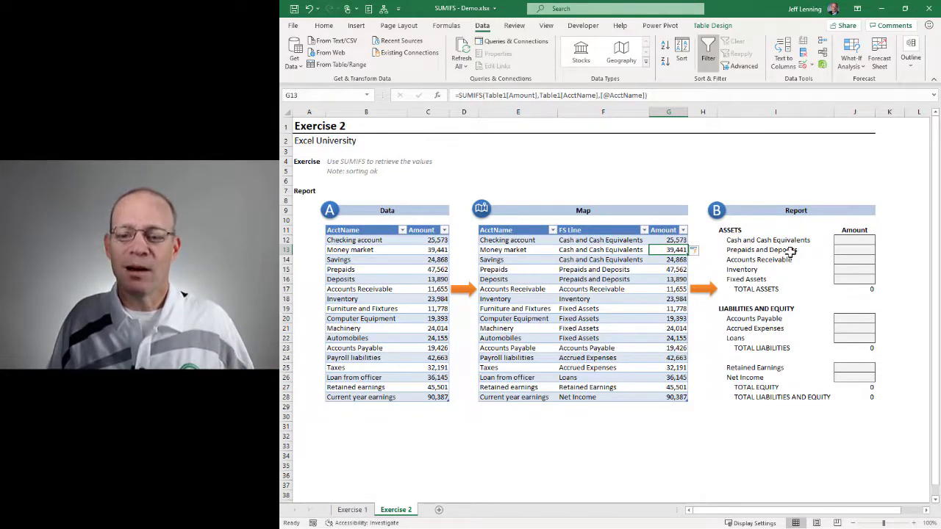
- Enter =SUMIFS(Table2[Amount],Table2[FS Line],I12) in J12 so Cash and Cash Equivalents reads 89,882
left_click(848, 240)
type("=sumifs")
key("Tab")
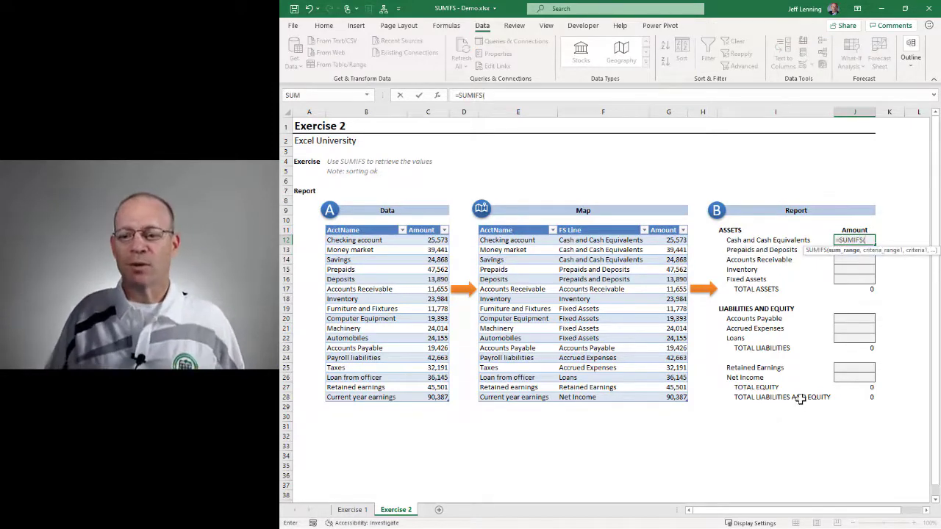
left_click_drag(660, 241, 659, 399)
type(",")
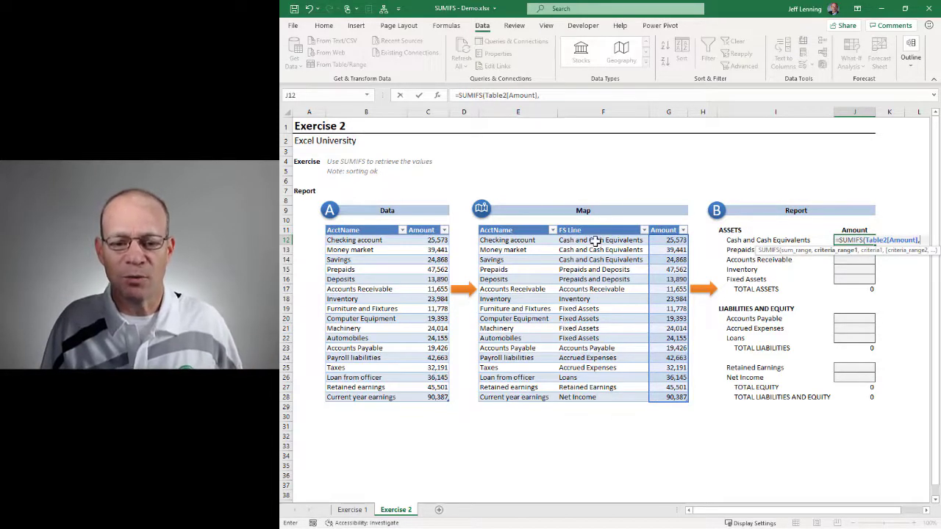
left_click_drag(596, 241, 589, 394)
type(",")
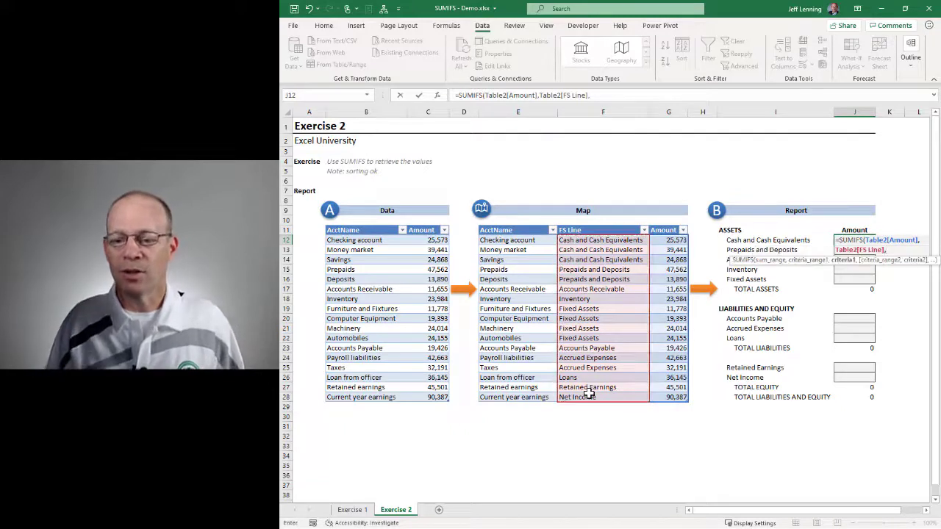
left_click(735, 240)
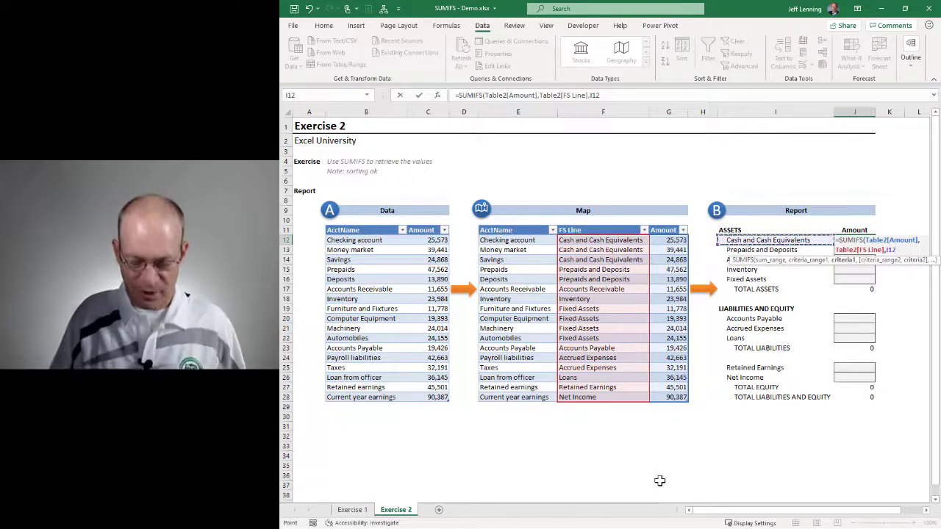
type(")")
key("ctrl+Return")
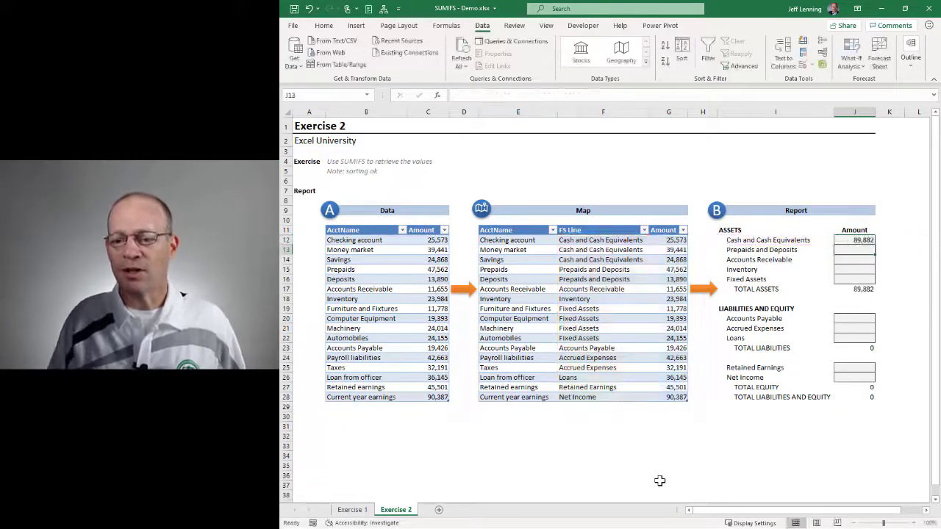
- Copy the J12 SUMIFS formula into J13:J16, J20:J22 and J25:J26
key("ctrl+c")
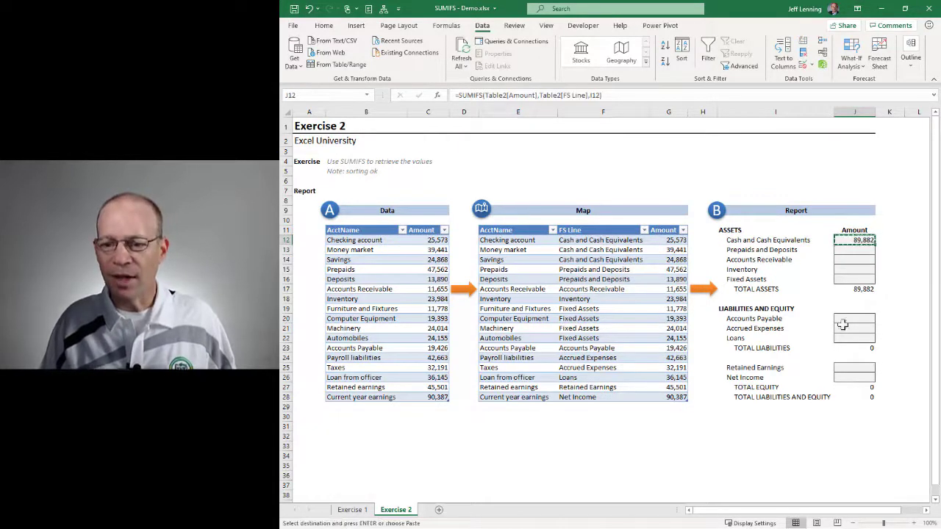
left_click_drag(849, 251, 849, 280)
key("ctrl+v")
left_click_drag(854, 318, 859, 377)
key("ctrl+v")
key("Return")
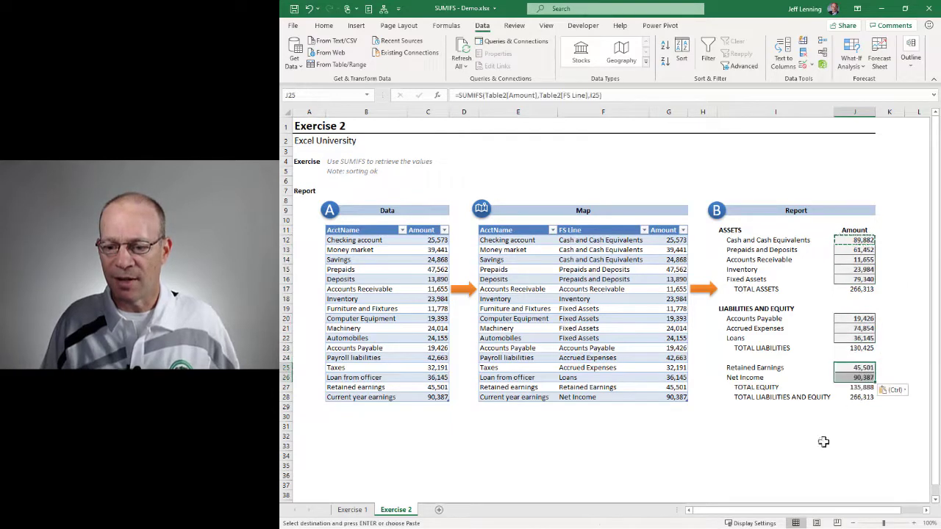
- Check that TOTAL ASSETS and TOTAL LIABILITIES AND EQUITY both read 266,313
left_click(822, 446)
left_click(858, 291)
left_click(857, 398)
left_click(826, 441)
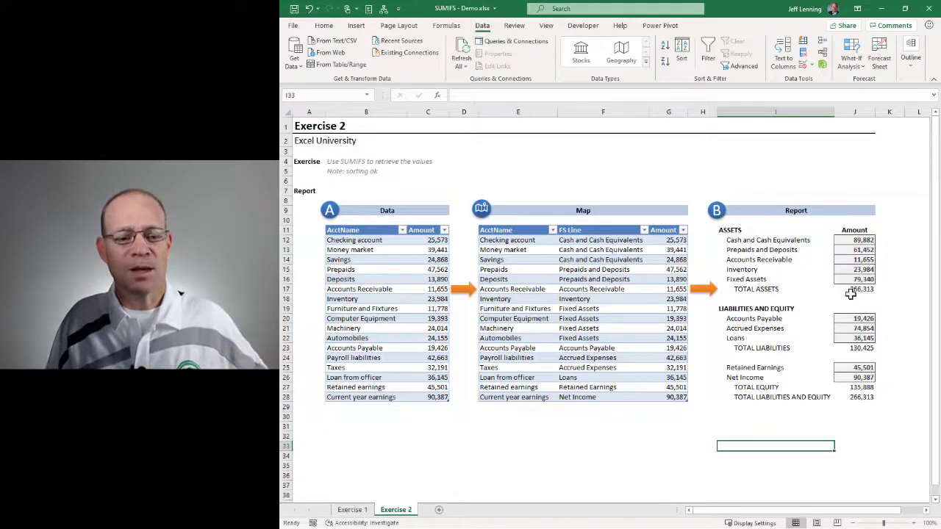
- Sort the Data table A to Z by AcctName and confirm the G12 SUMIFS formula is unchanged
left_click(374, 240)
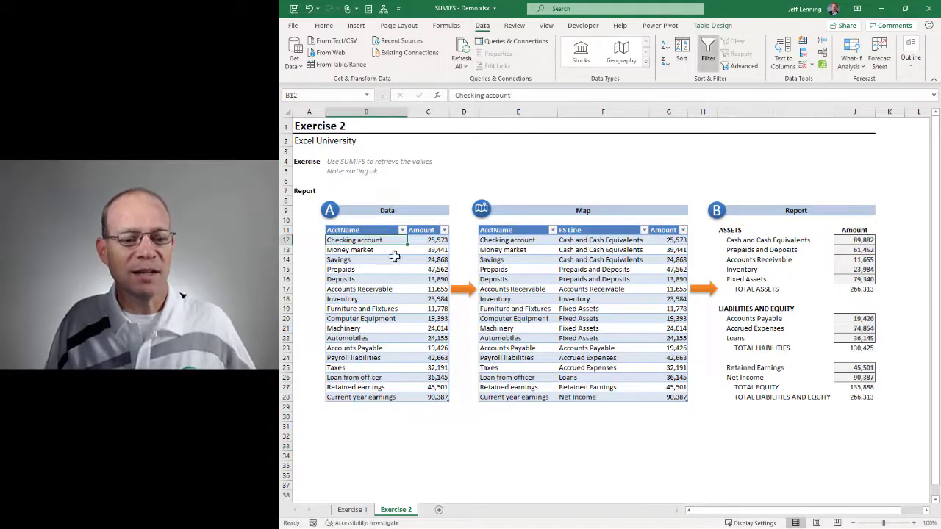
left_click(665, 48)
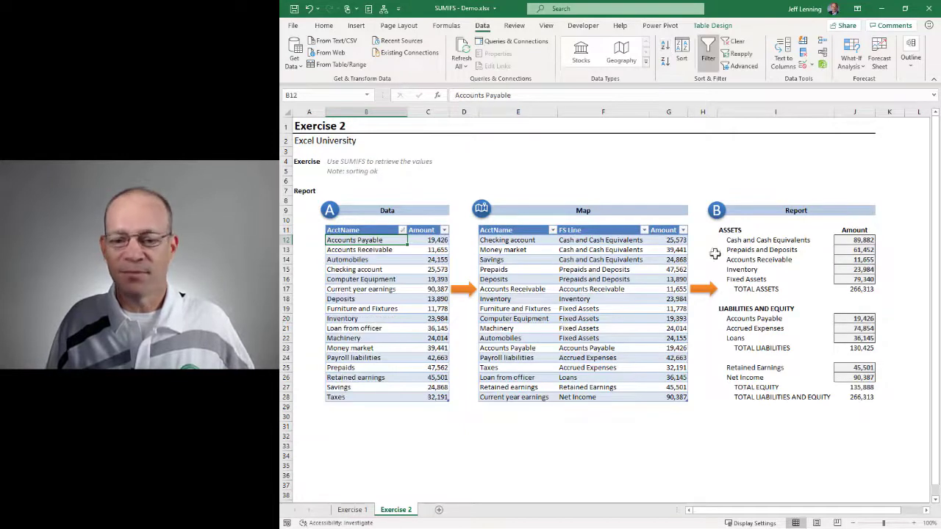
double_click(660, 240)
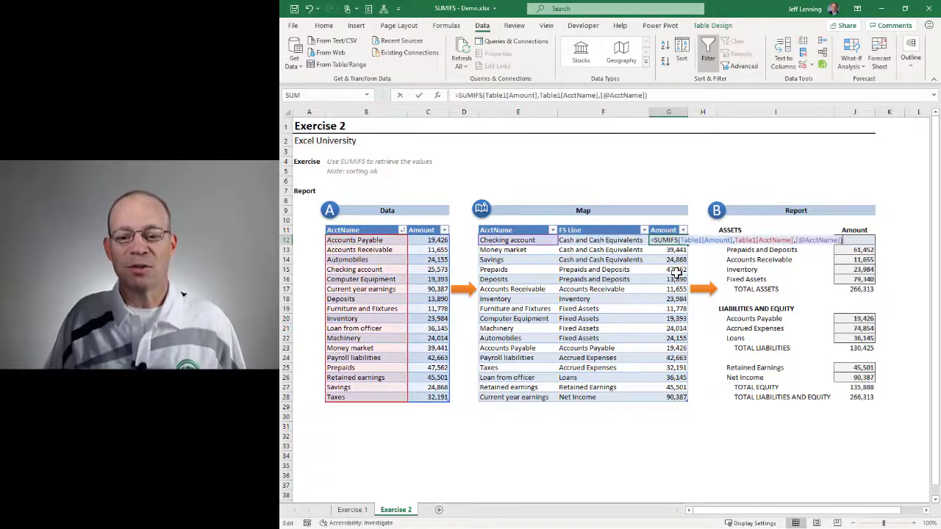
key("ctrl+Return")
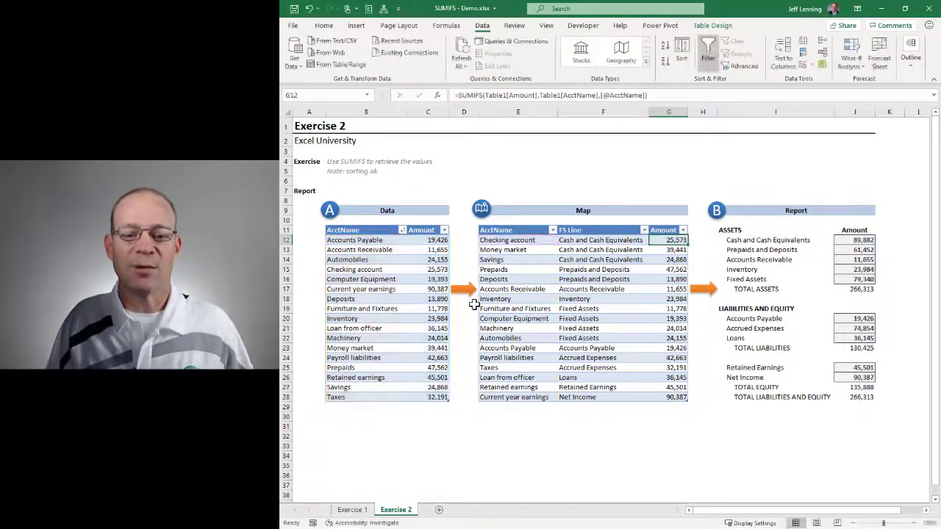